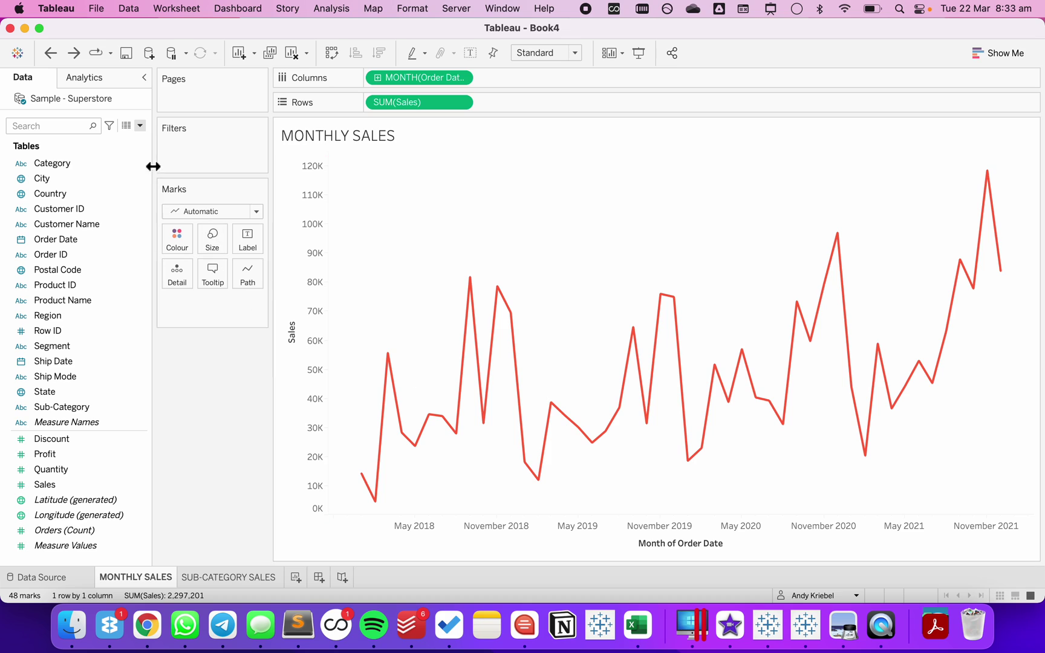
Create an Integer parameter named Top N.
click(140, 126)
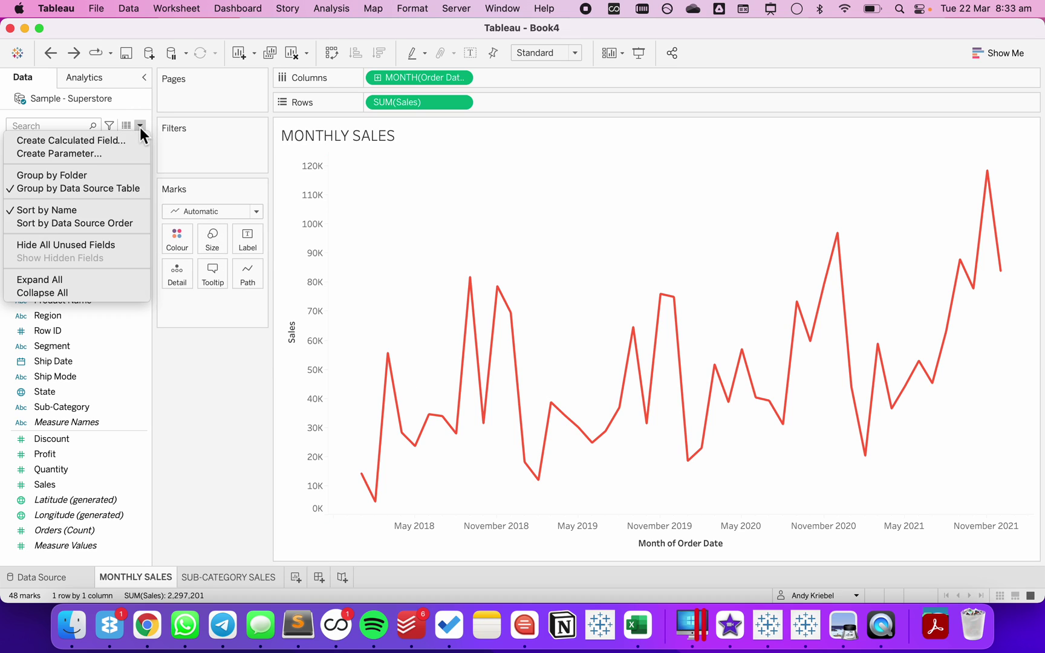
click(130, 153)
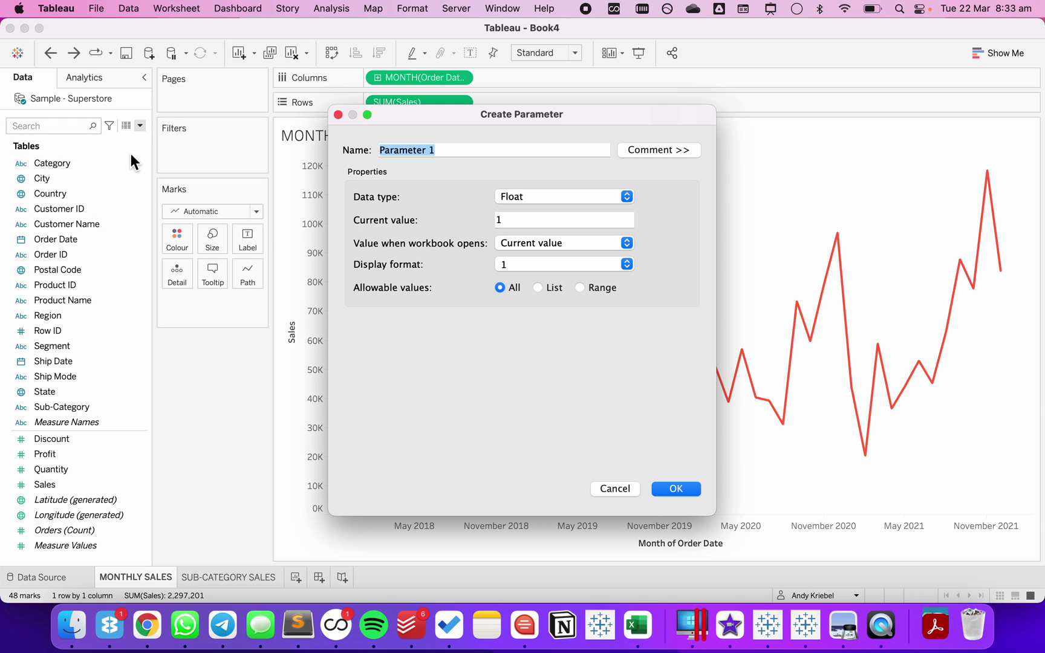
text(Top N)
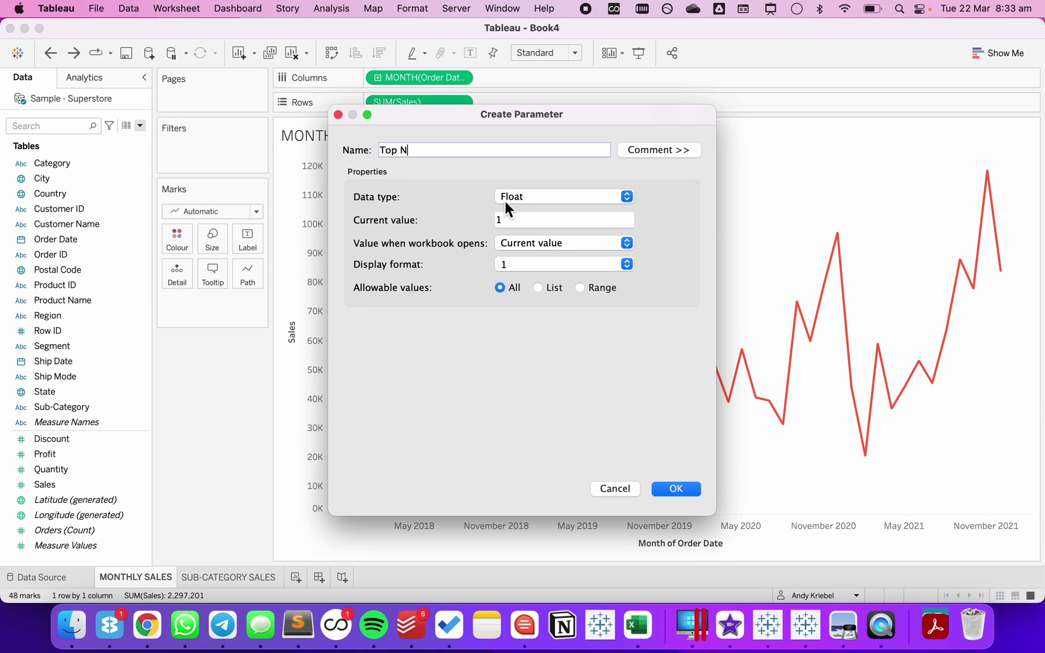
click(527, 198)
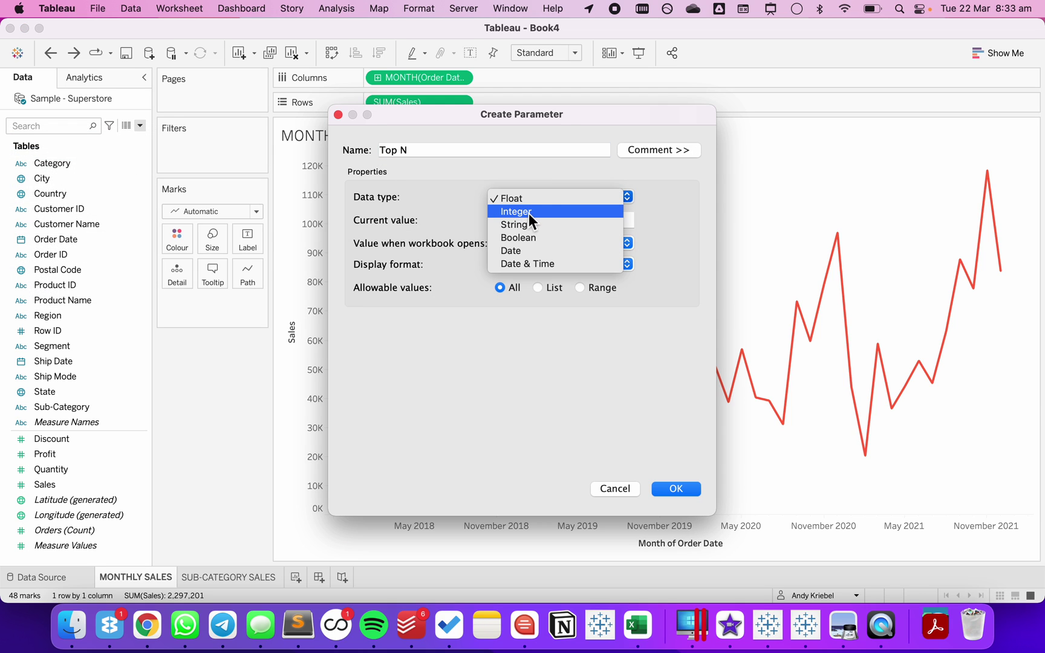
click(527, 211)
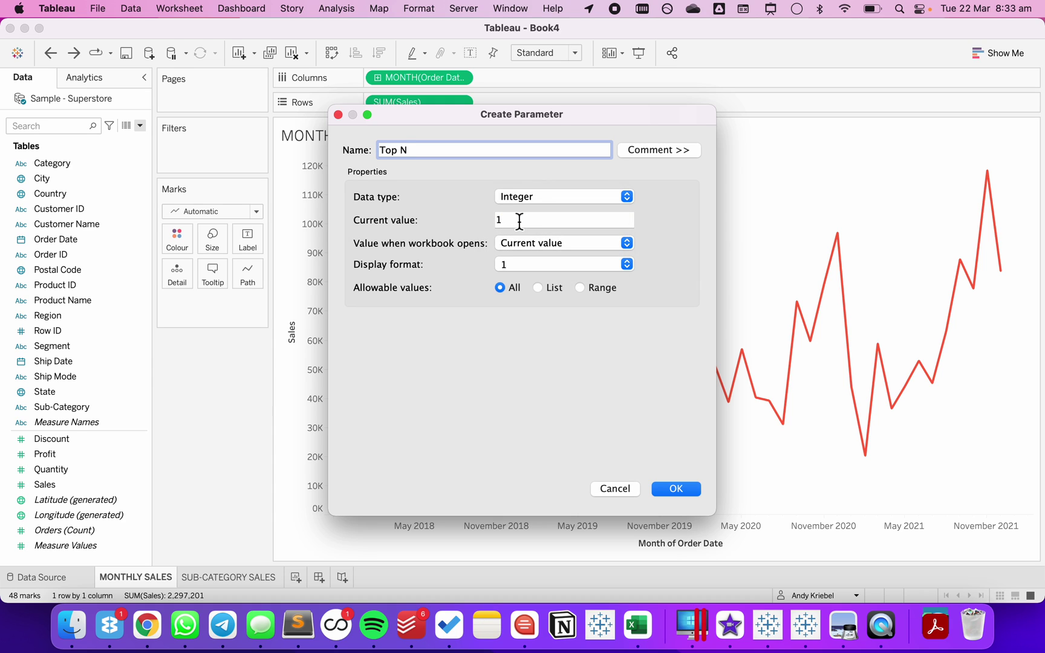
click(672, 488)
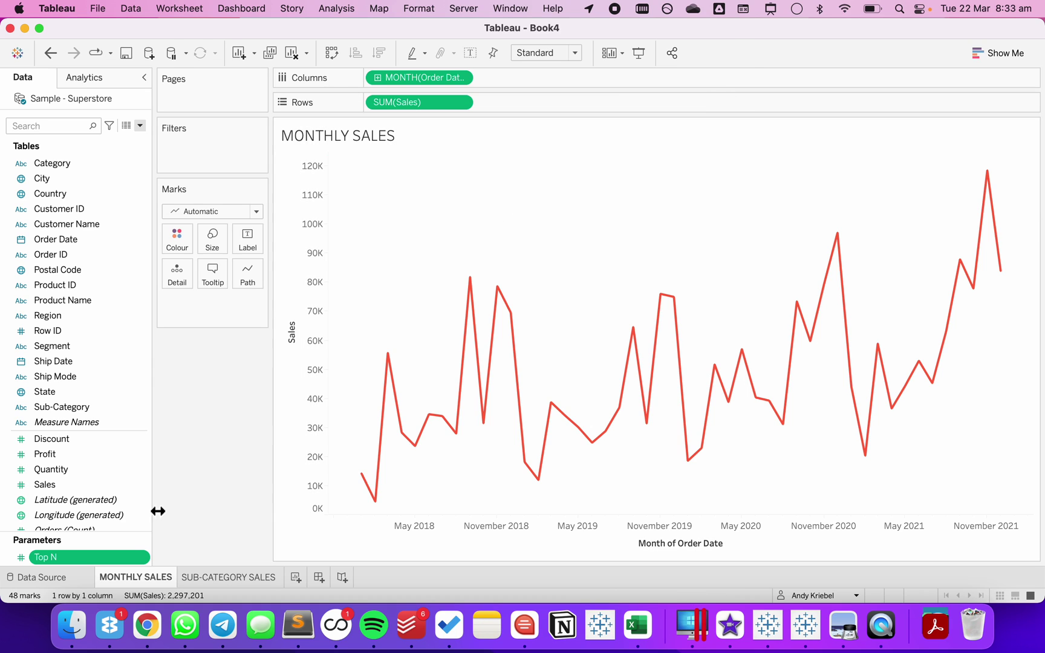
Show the Top N parameter control beside the Monthly Sales chart.
right_click(90, 557)
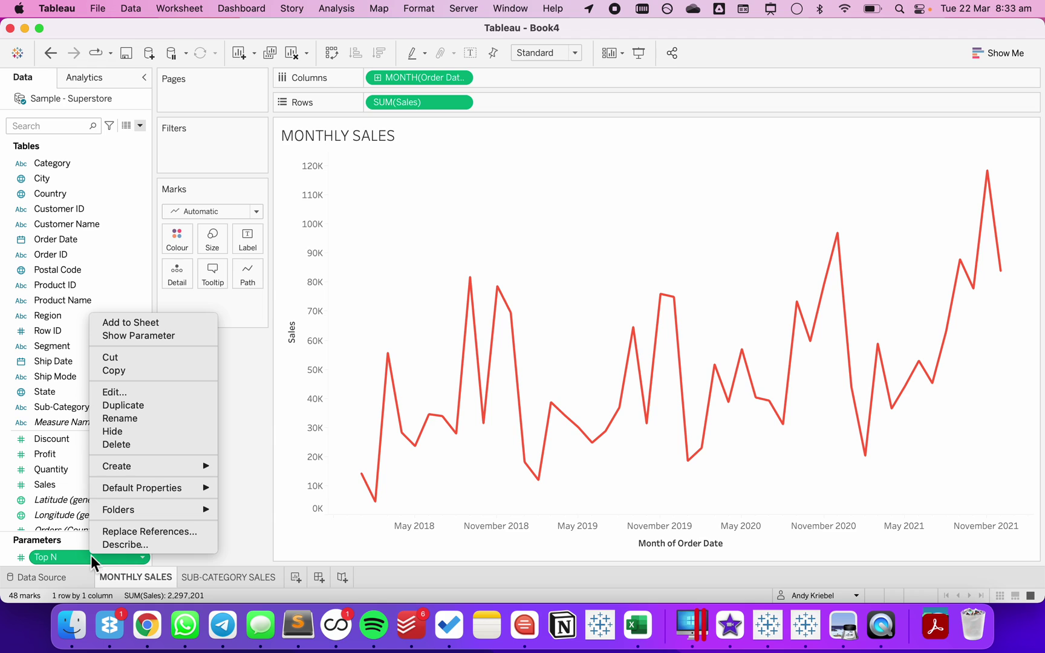
click(148, 337)
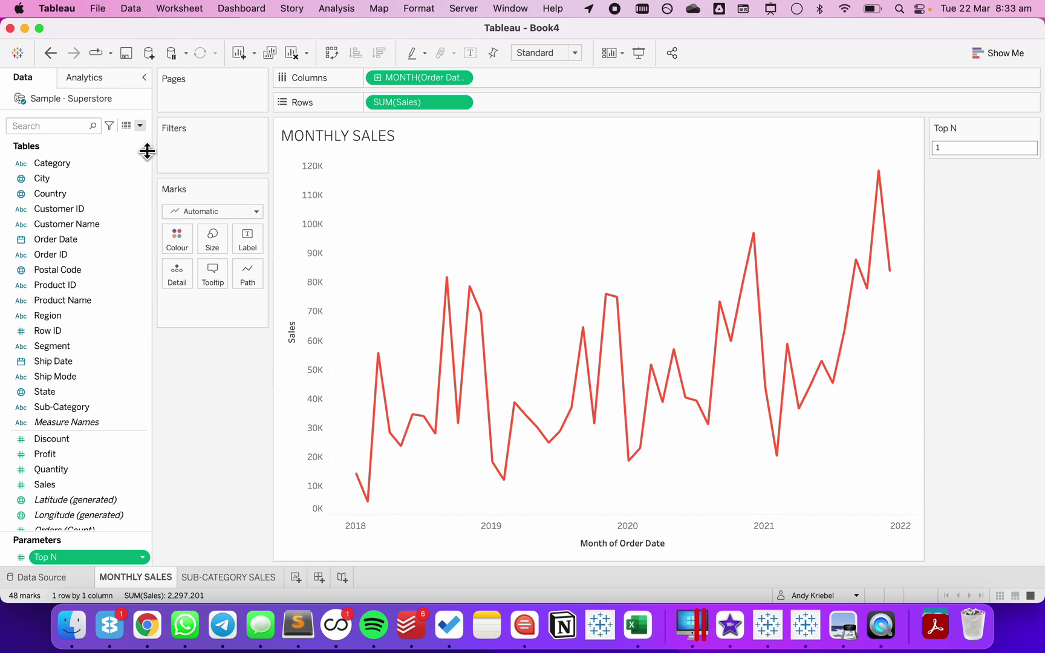
click(141, 127)
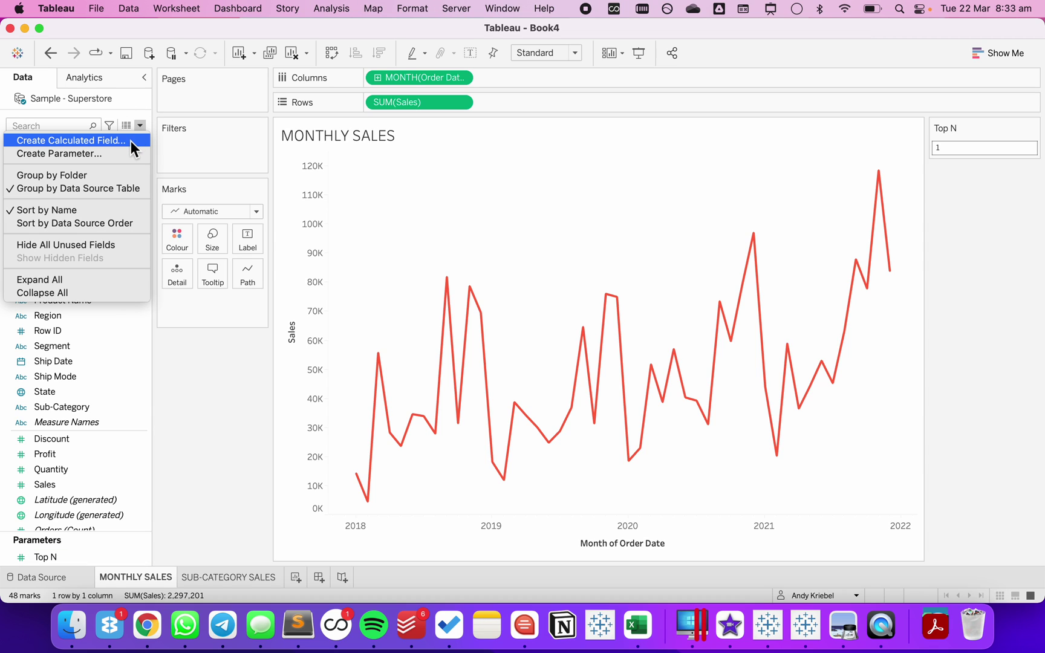
Name a new calculated field Labels by Index and begin its formula: IF INDEX() <= [Top N] THEN.
click(130, 143)
text(Lab)
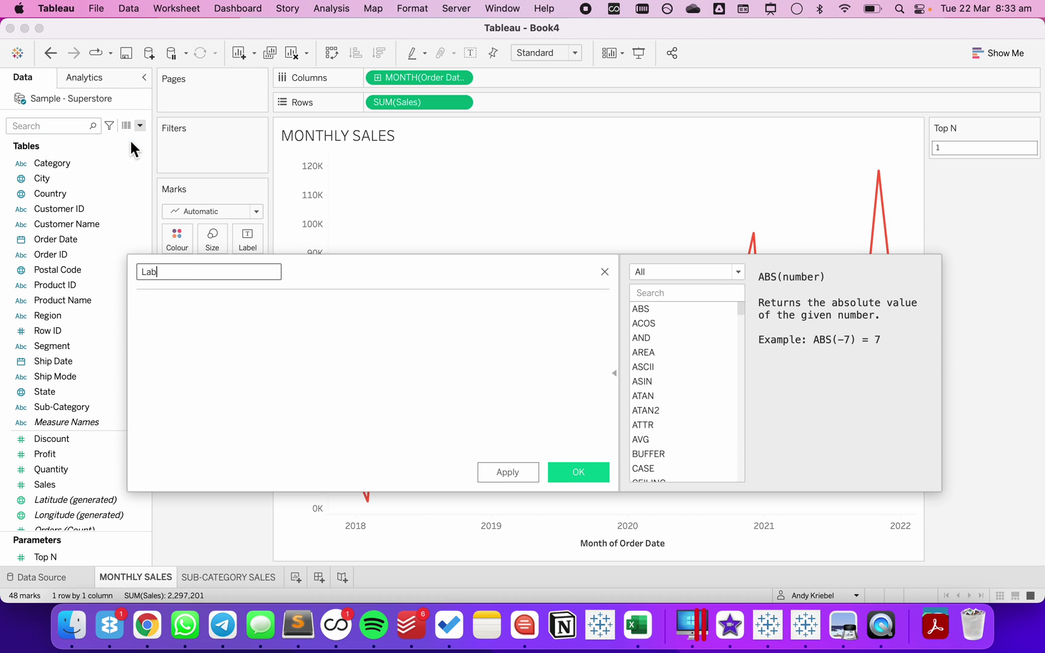
text(els by Index)
click(231, 337)
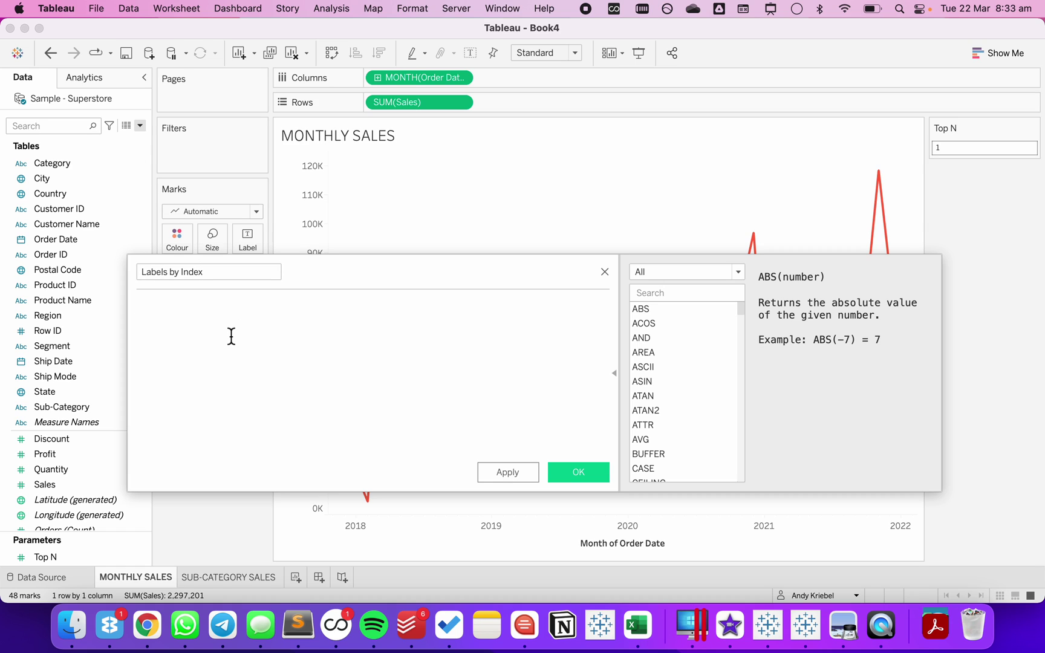
text(IF ind)
key(Return)
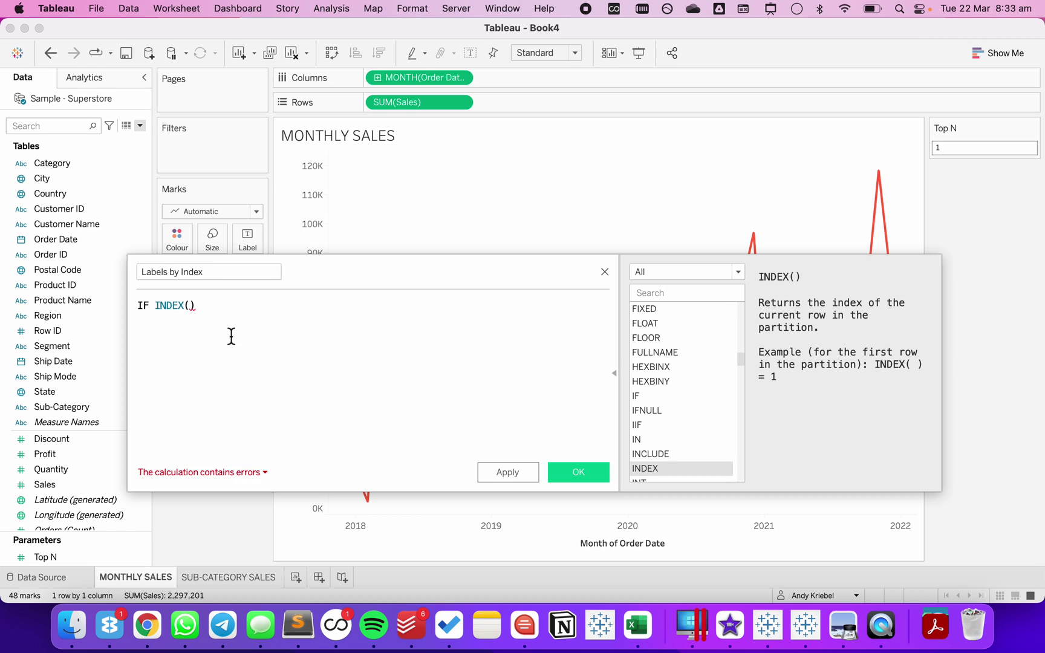
text(<= )
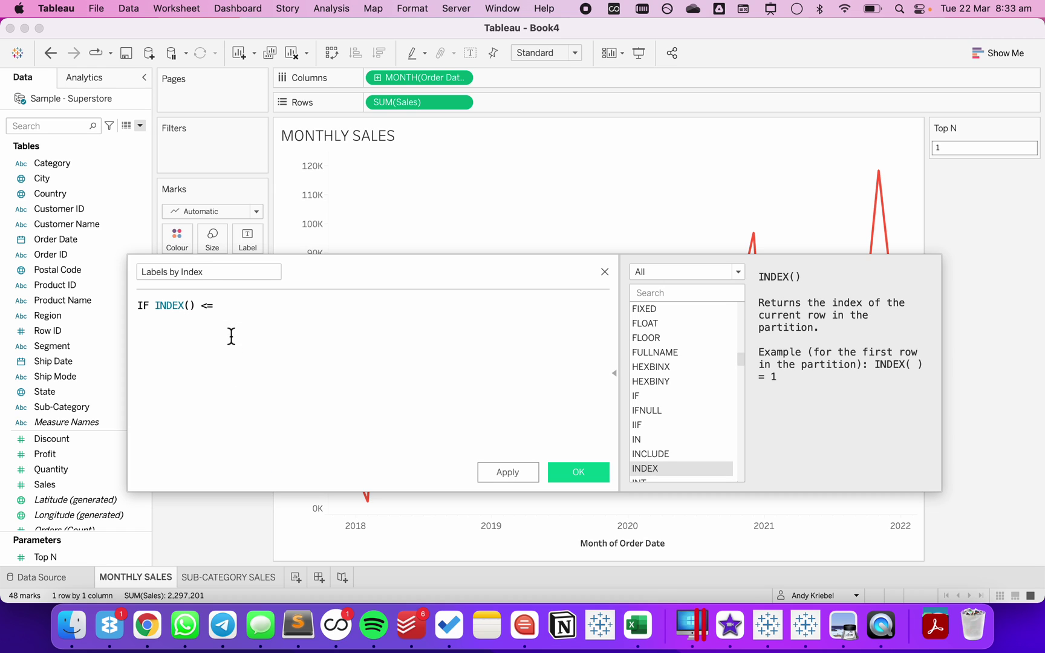
text(top)
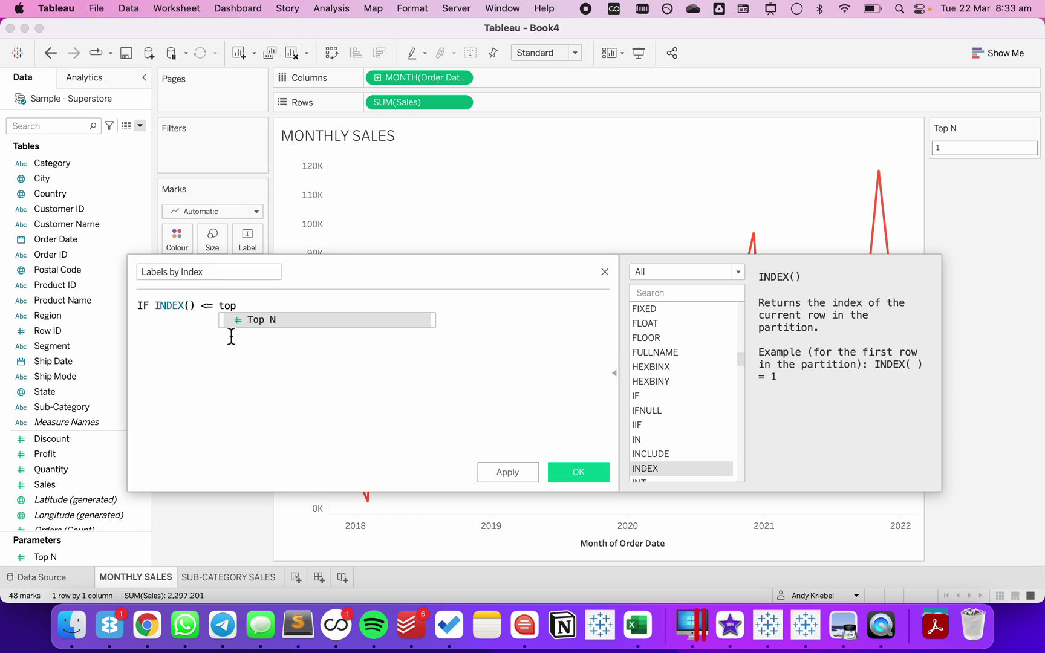
key(Return)
text(THNE)
key(BackSpace)
key(BackSpace)
key(BackSpace)
key(Return)
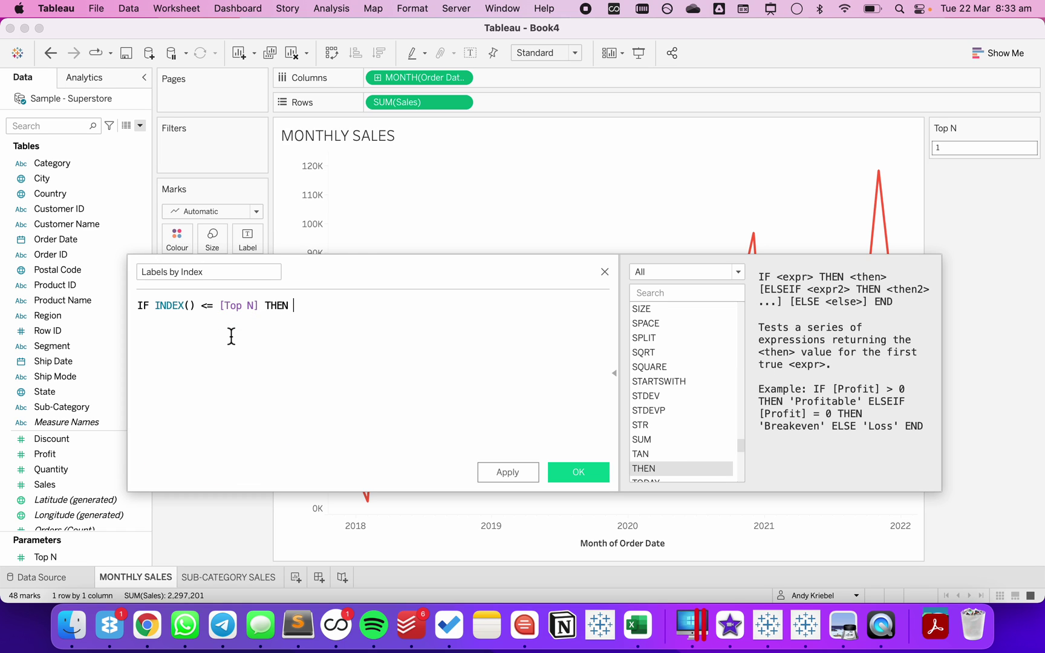
Finish the formula with SUM([Sales]) END, save it, and use it as the line's labels.
text(SUM)
key(Return)
text(sa))
key(Return)
text() )
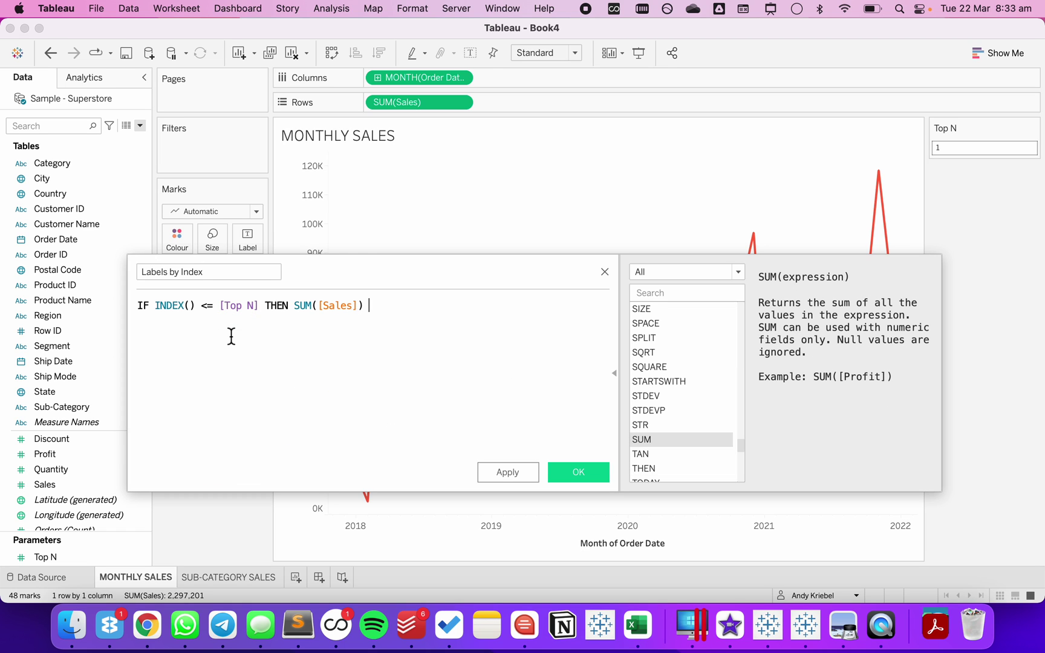
text(END)
key(Return)
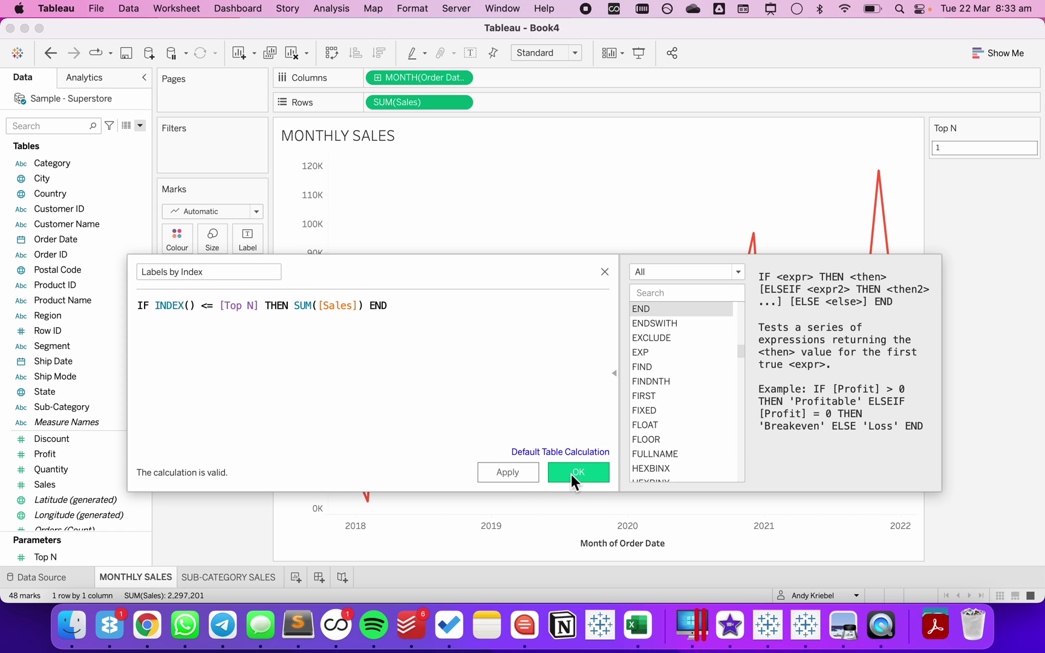
click(571, 474)
drag(76, 454, 247, 239)
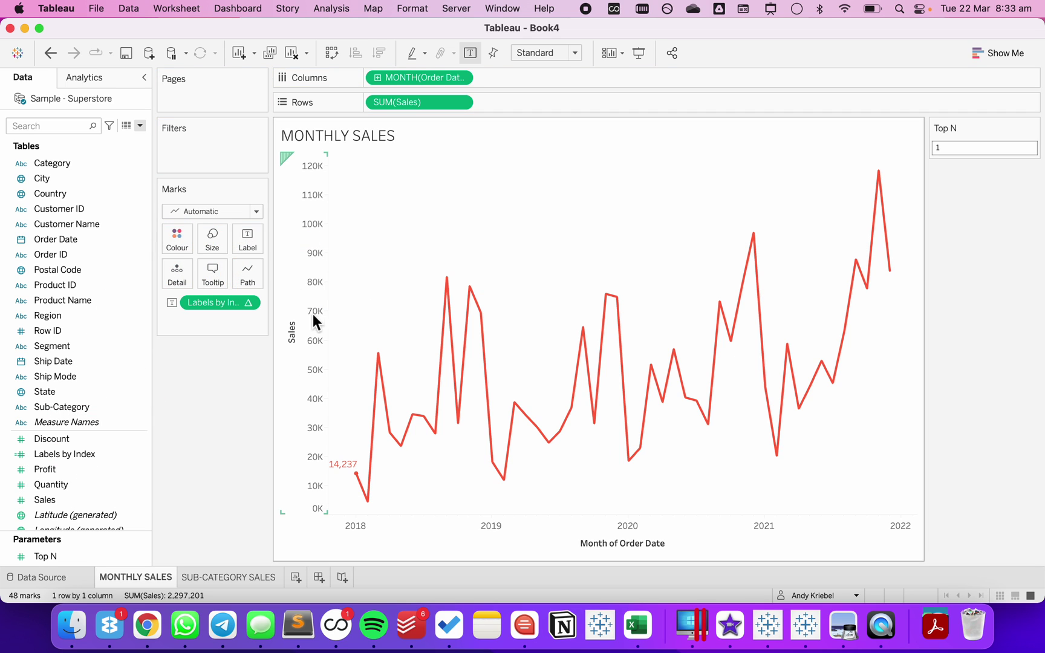
Set Top N to 5 and check the labels on the first five 2018 months.
click(951, 151)
text(5)
key(Return)
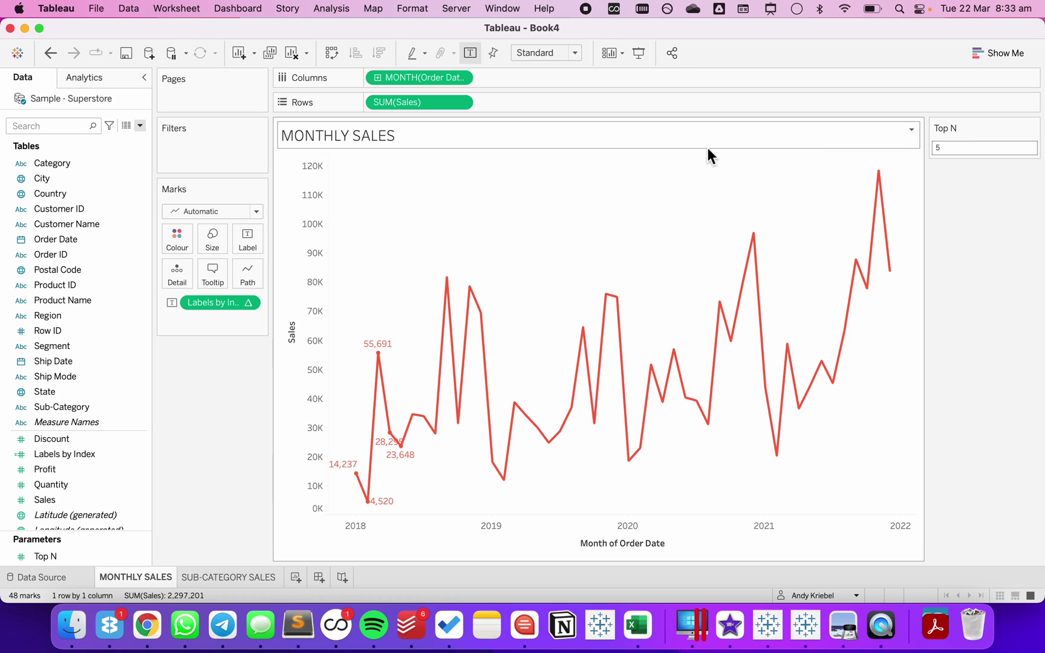
drag(338, 313, 419, 529)
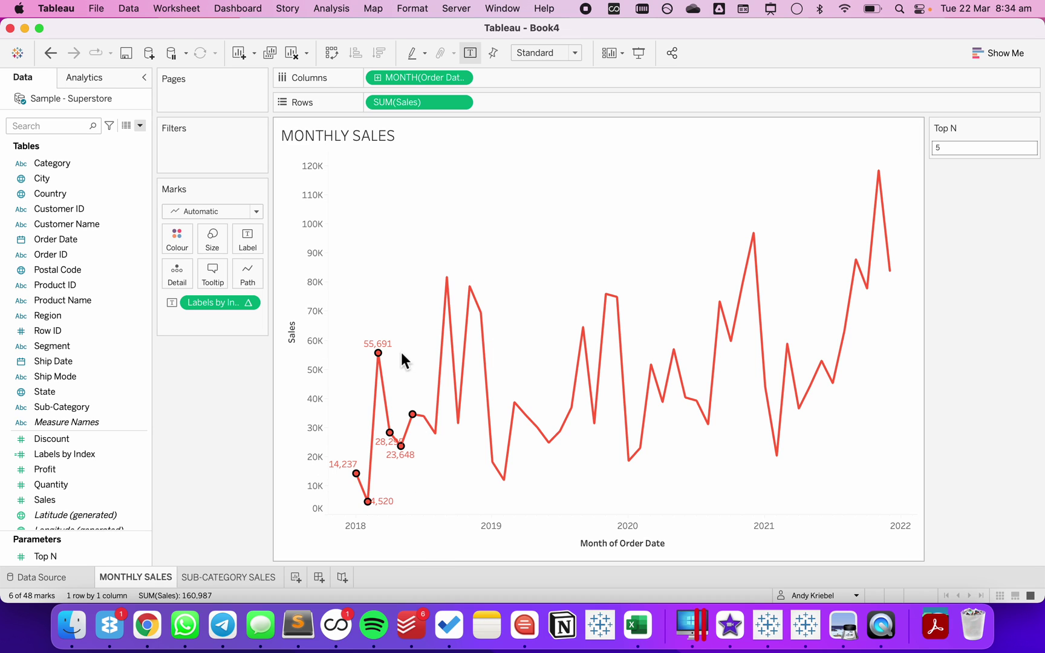
click(393, 317)
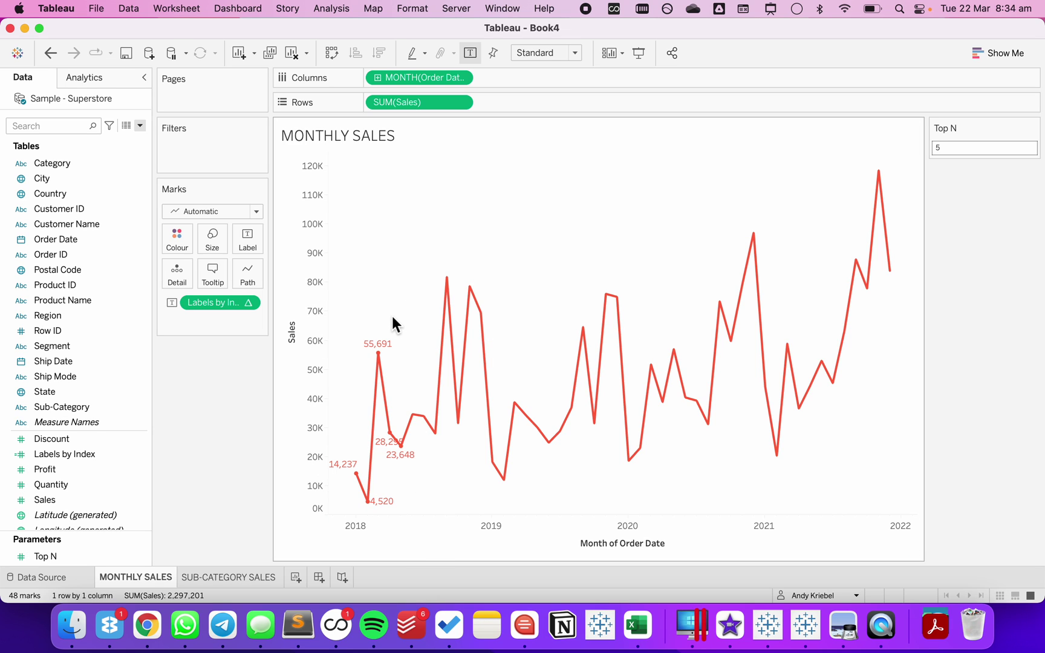
Edit the Labels by Index table calculation to compute using specific dimensions.
click(249, 308)
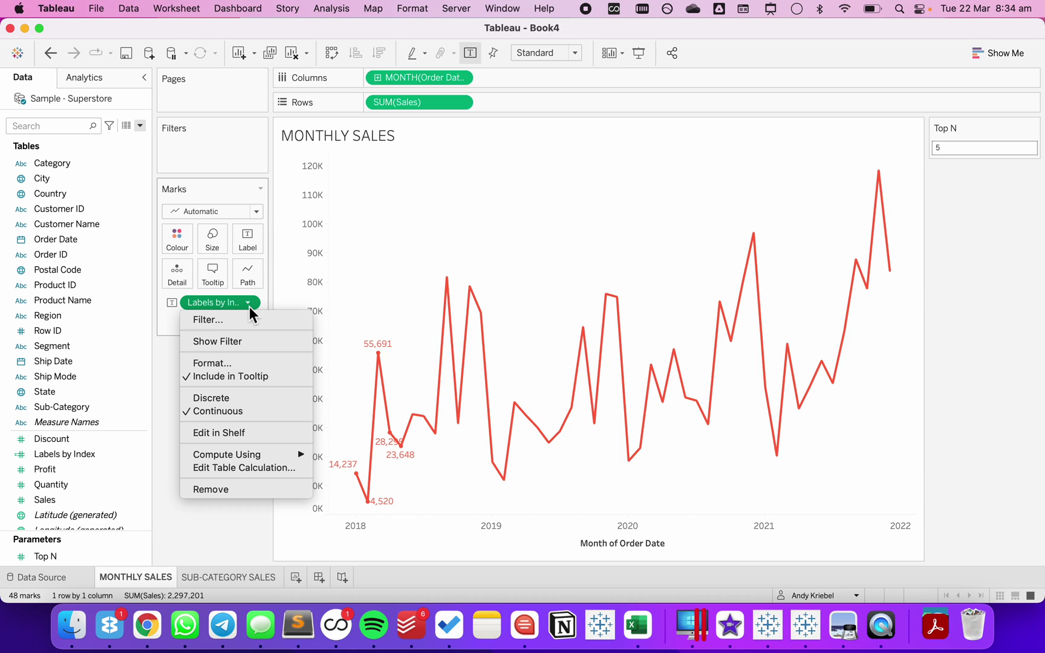
click(245, 468)
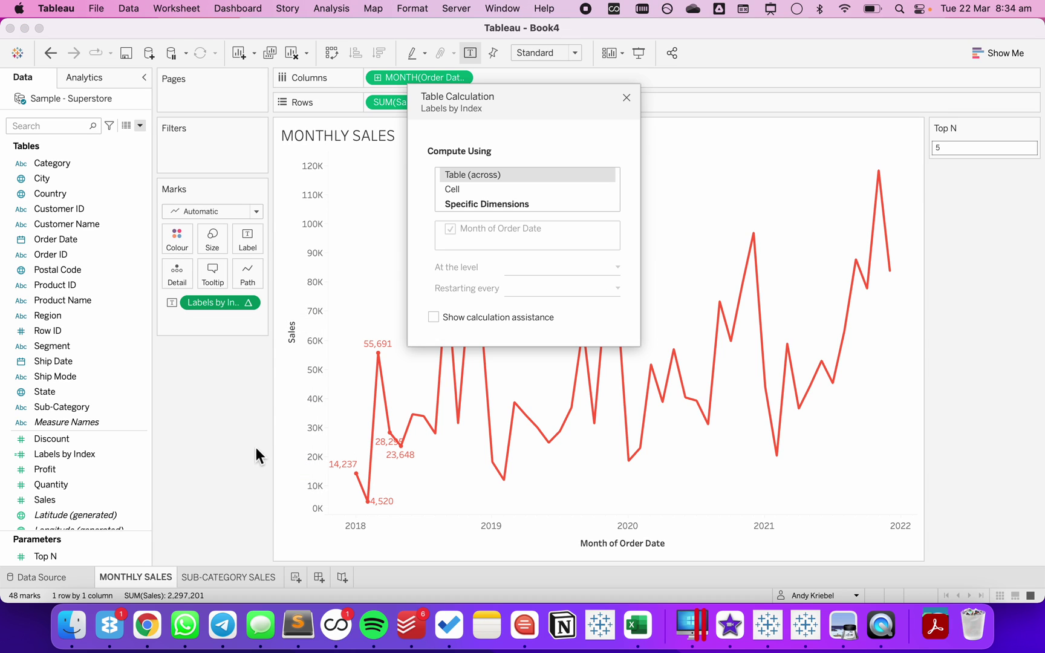
click(491, 205)
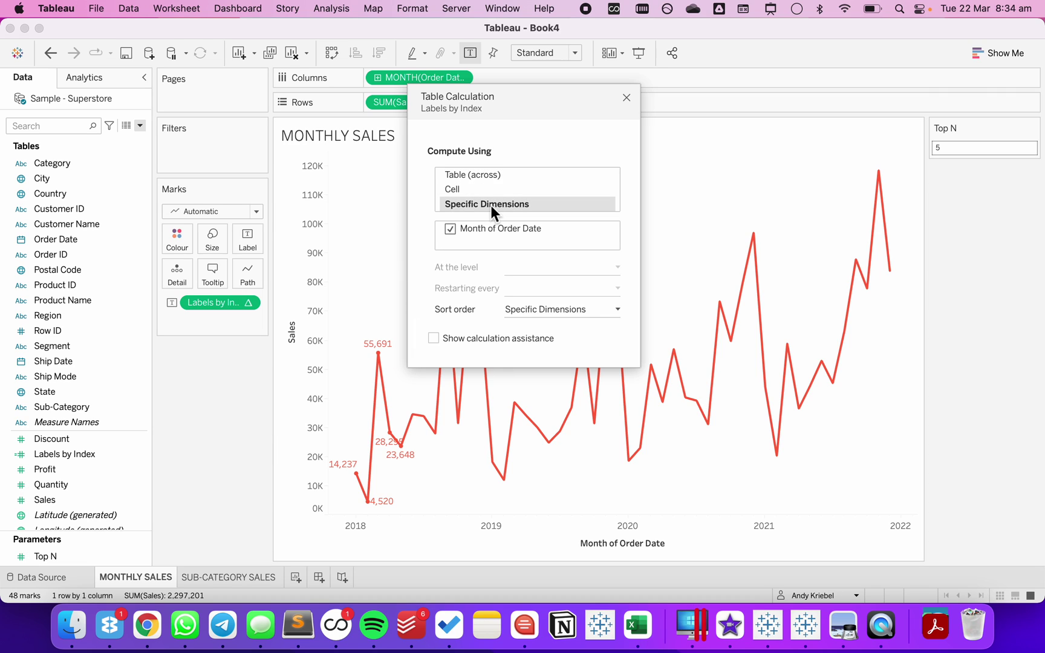
Give the calculation a custom sort by Sum of Sales, descending.
click(520, 314)
click(619, 333)
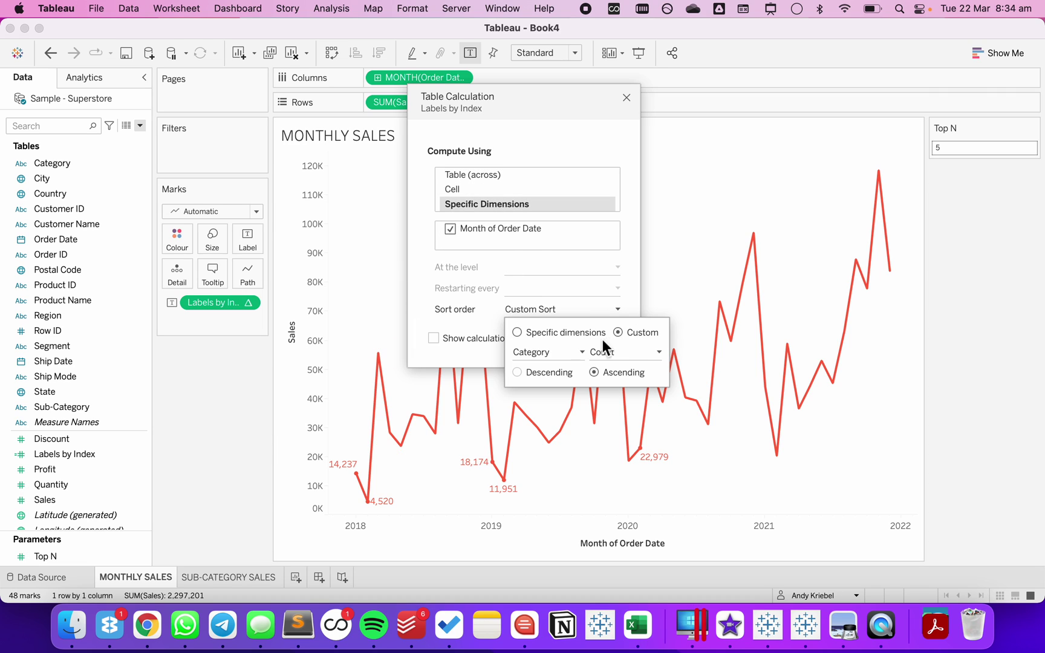
click(565, 354)
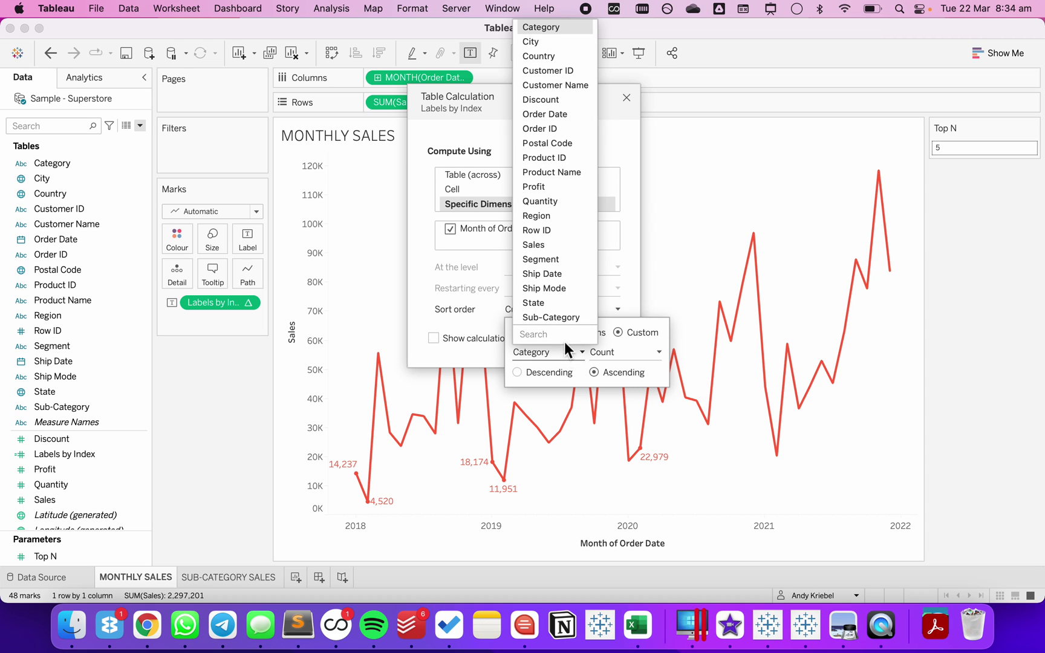
click(552, 246)
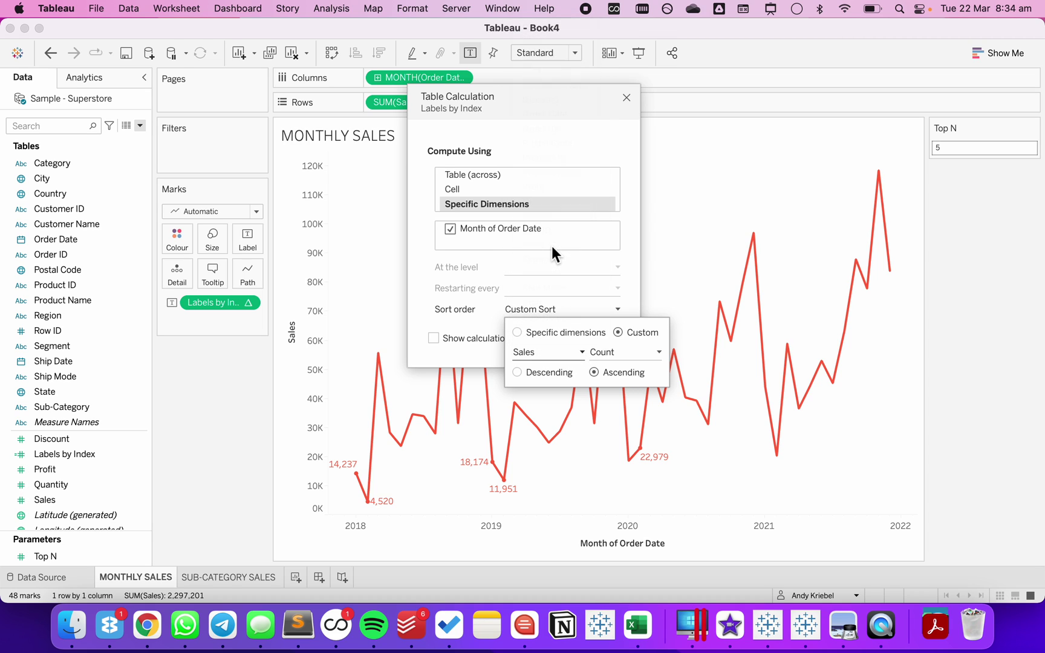
click(604, 351)
click(602, 366)
click(517, 372)
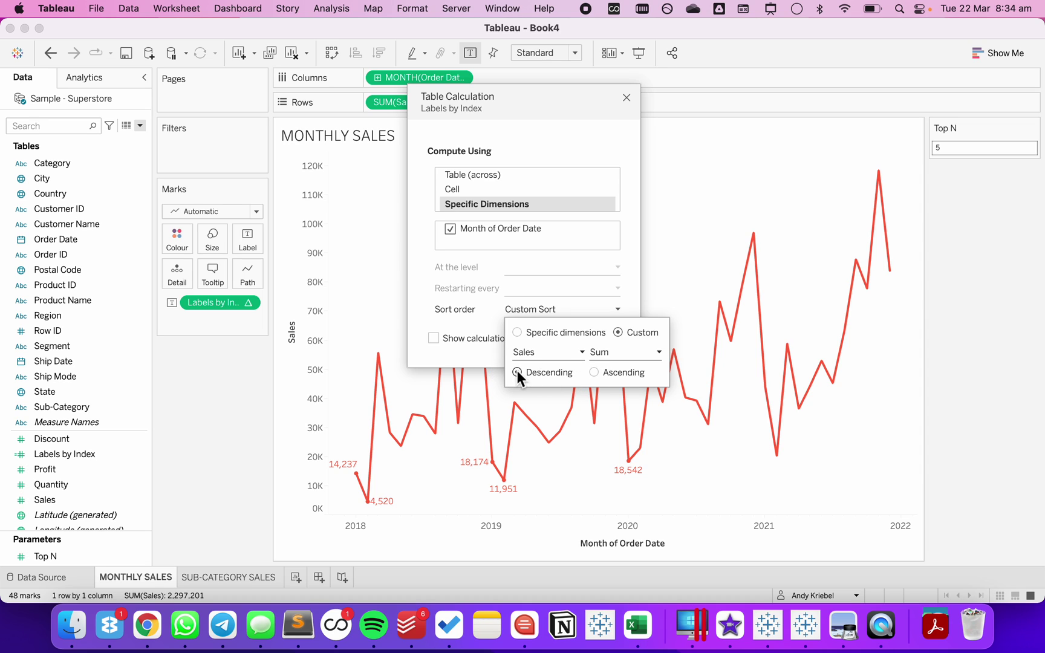
click(661, 266)
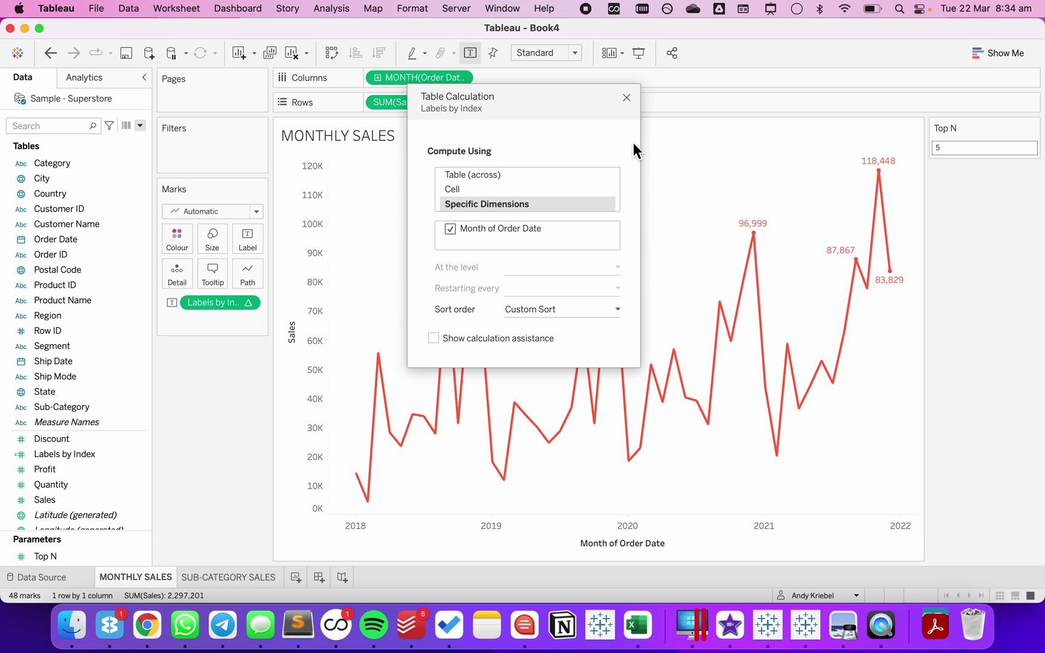
click(627, 97)
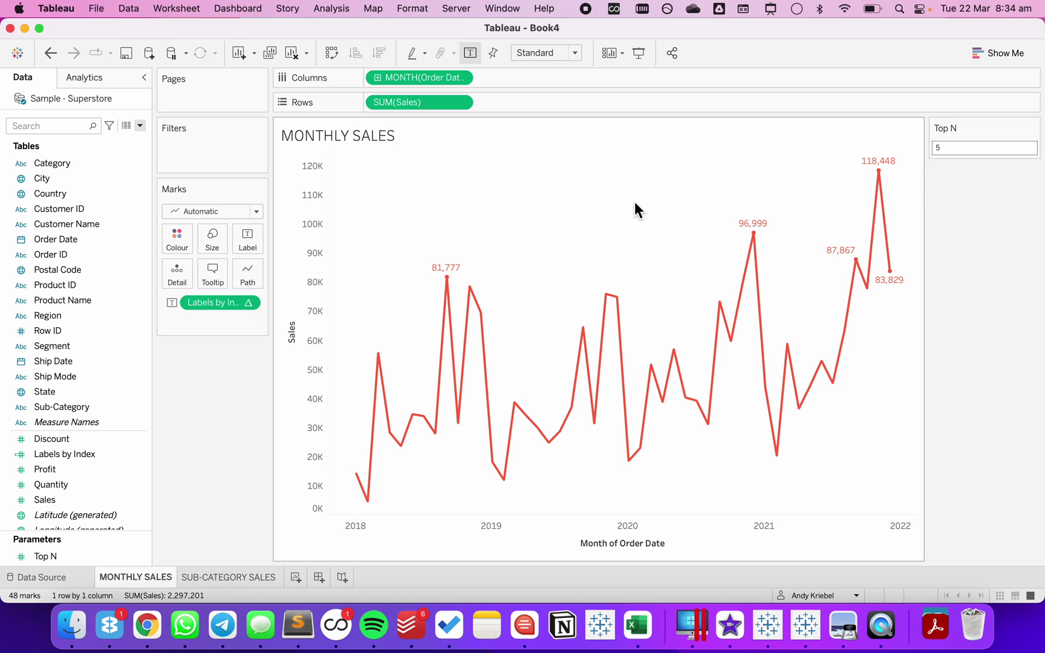
Change Top N from 5 to 3, leaving labels on 118,448, 96,999 and 87,867.
double_click(951, 150)
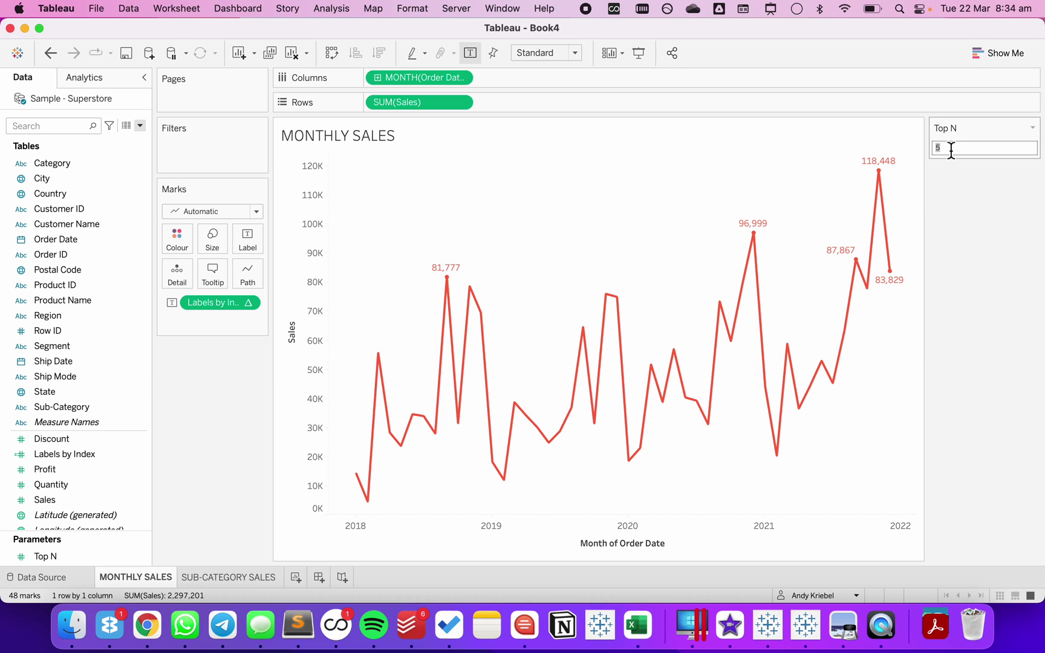
text(3)
key(Return)
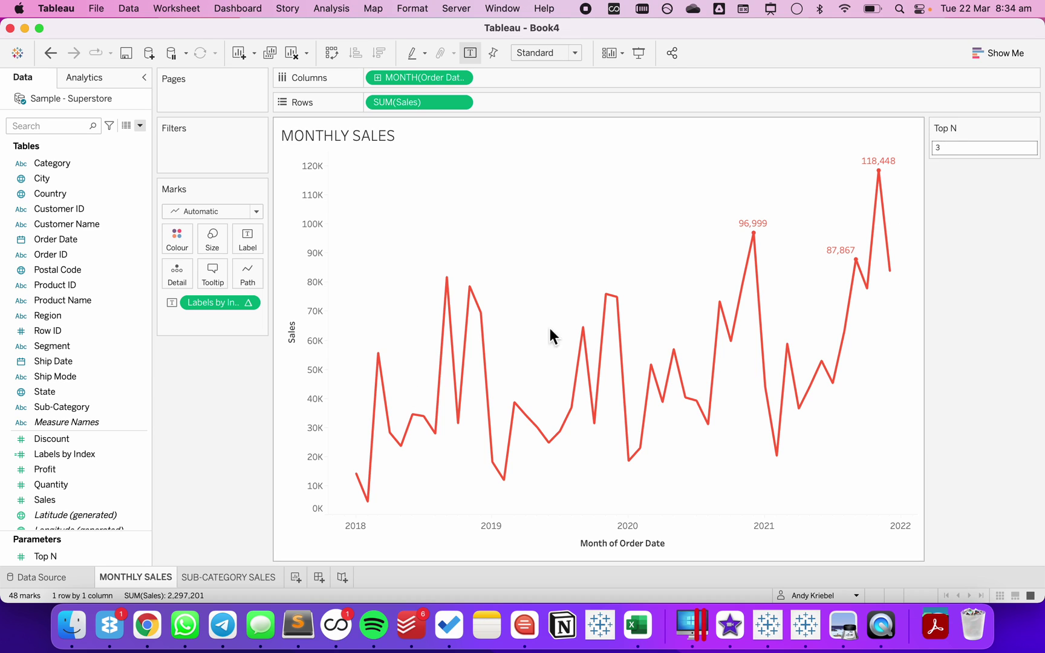
On the SUB-CATEGORY SALES sheet, show the Top N control and start a new calculated field.
click(213, 578)
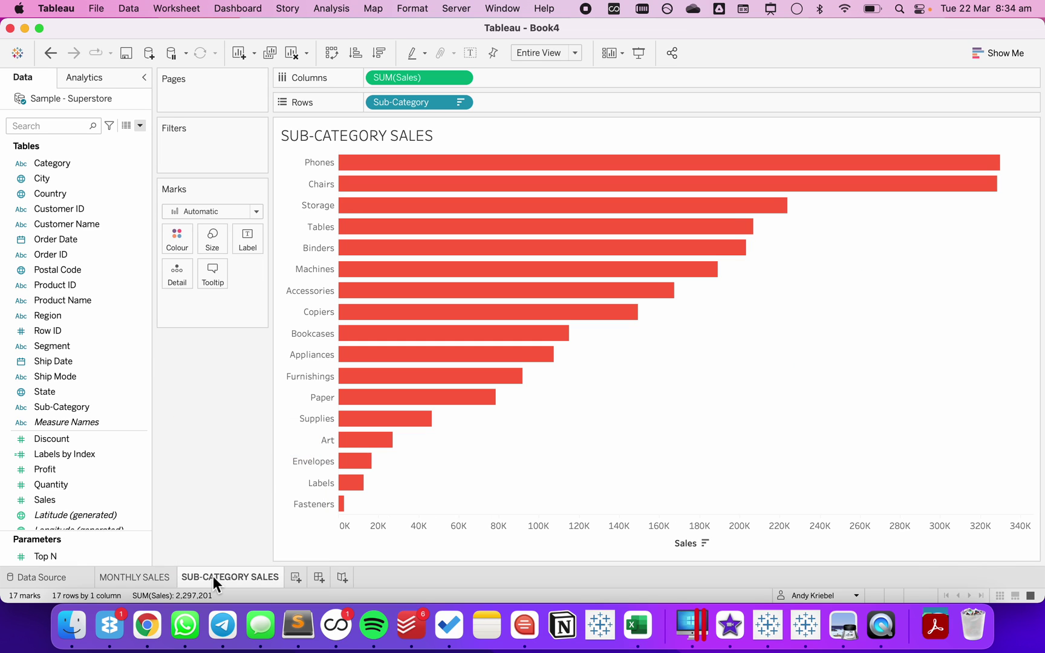
click(54, 558)
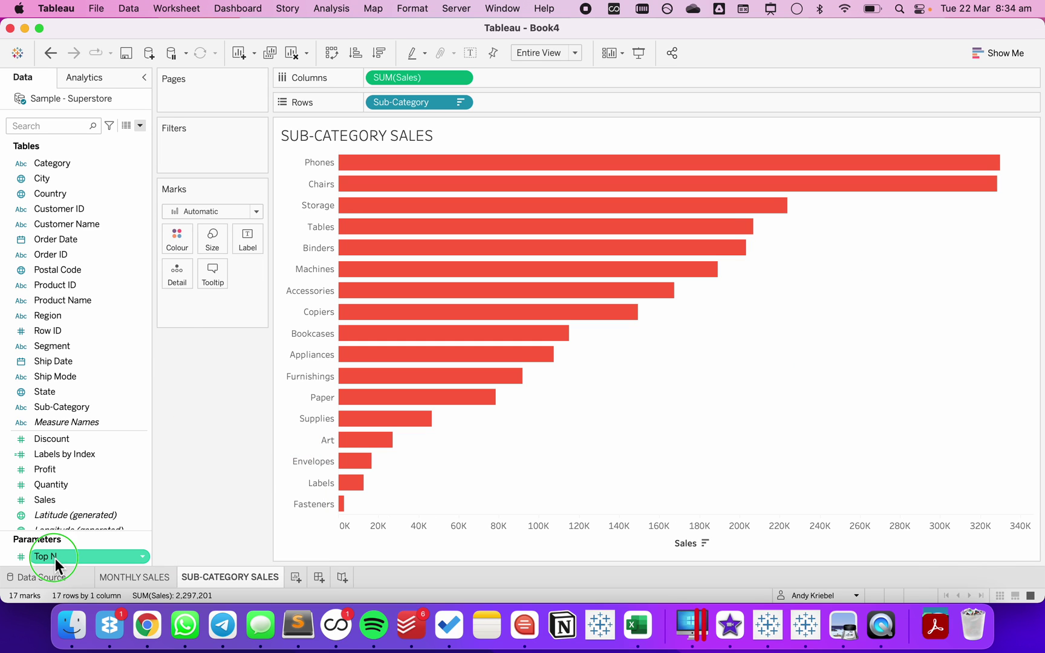
right_click(55, 559)
click(112, 336)
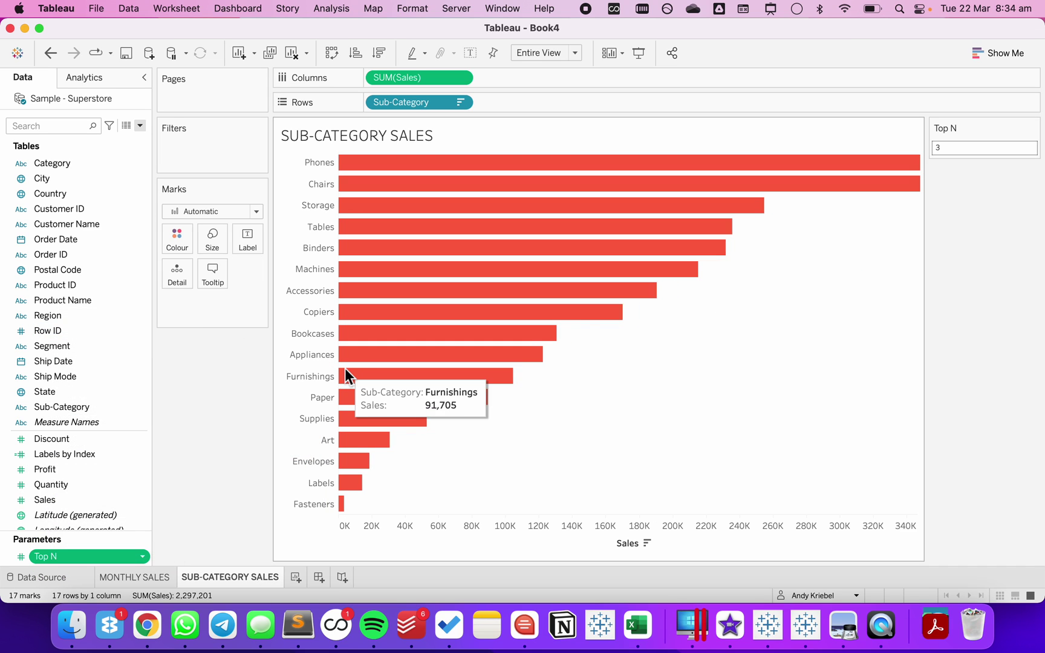
click(140, 126)
click(121, 140)
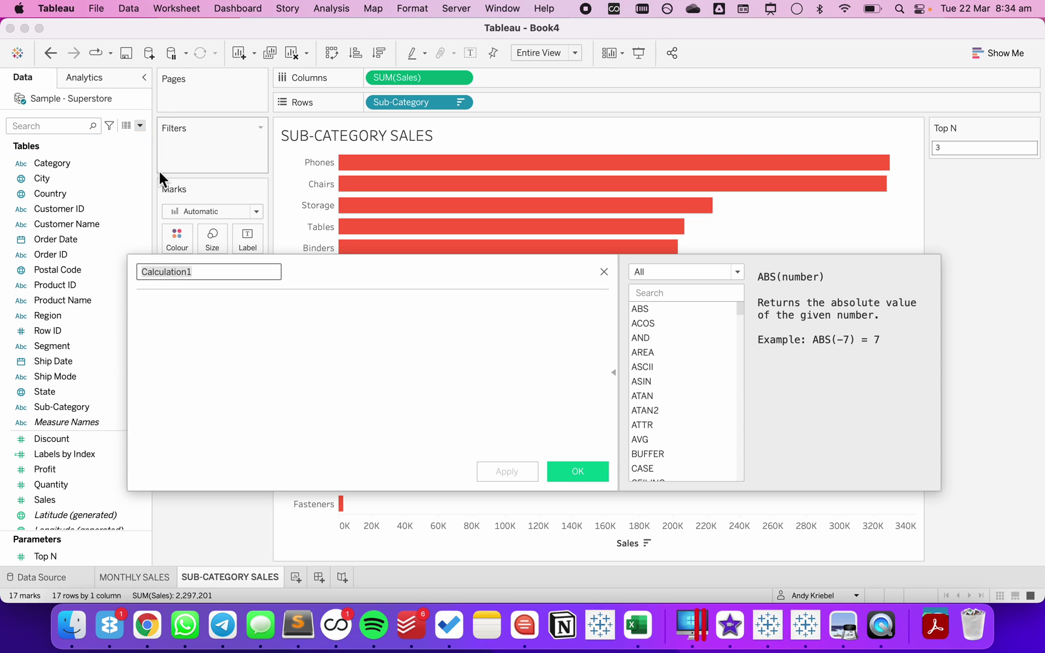
Name the calculation Labels by Rank and enter IF RANK(SUM([Sales])) <= [Top N].
text(Labels )
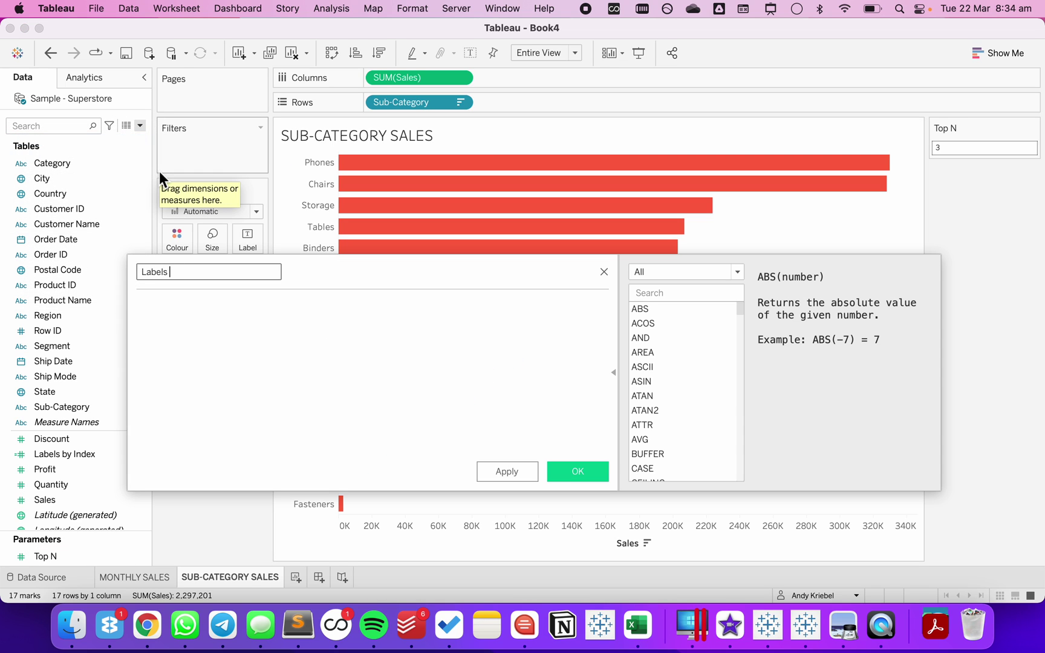
text(by Rank)
key(Tab)
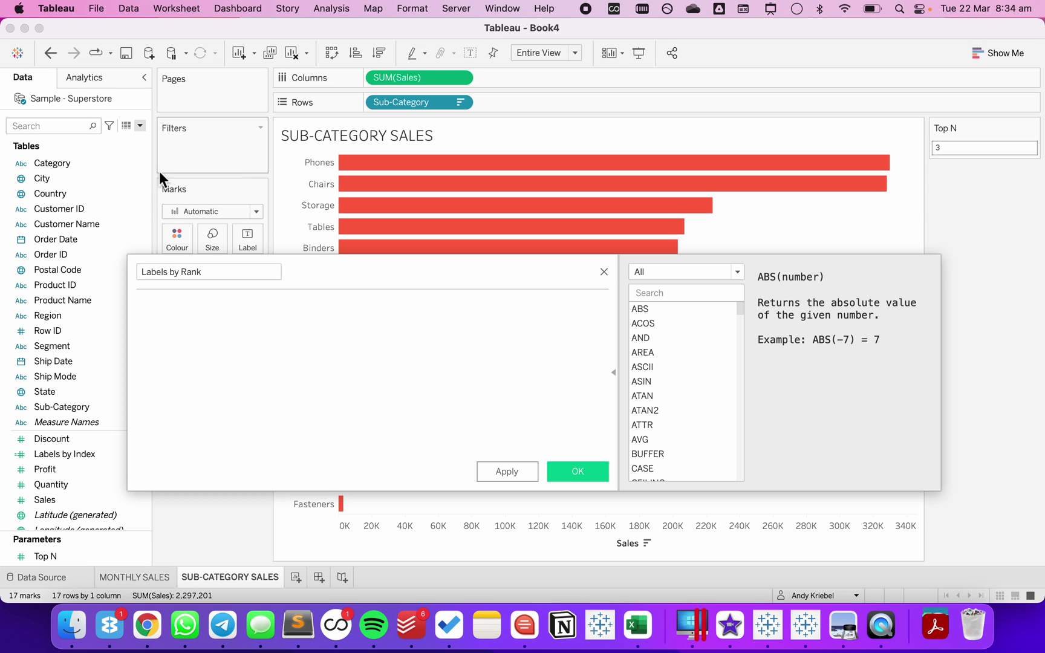
text(IF)
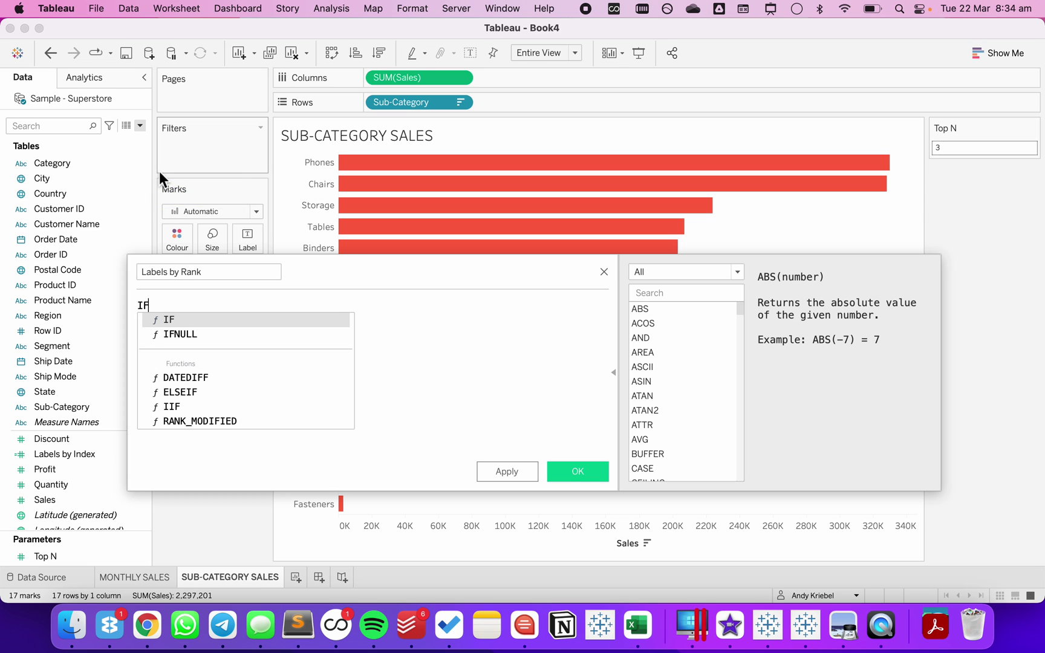
text( rank)
key(Return)
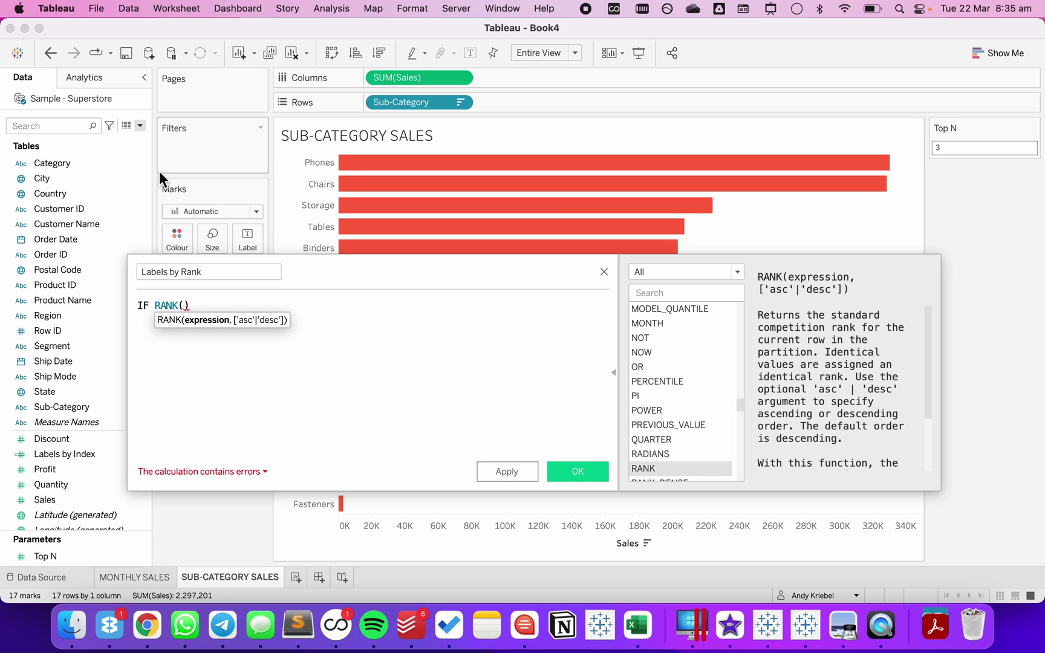
text(sum)
key(Return)
text(s)
key(Return)
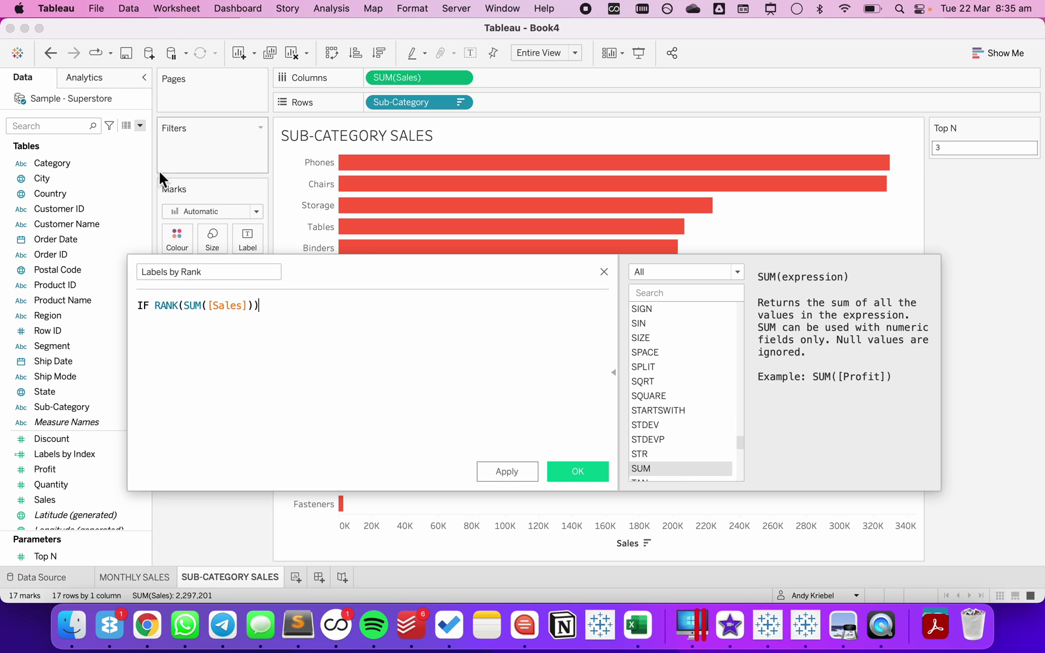
text(<= top)
key(Return)
Finish with THEN SUM([Sales]) END, save it, and use it as the bar labels.
text(THEN su)
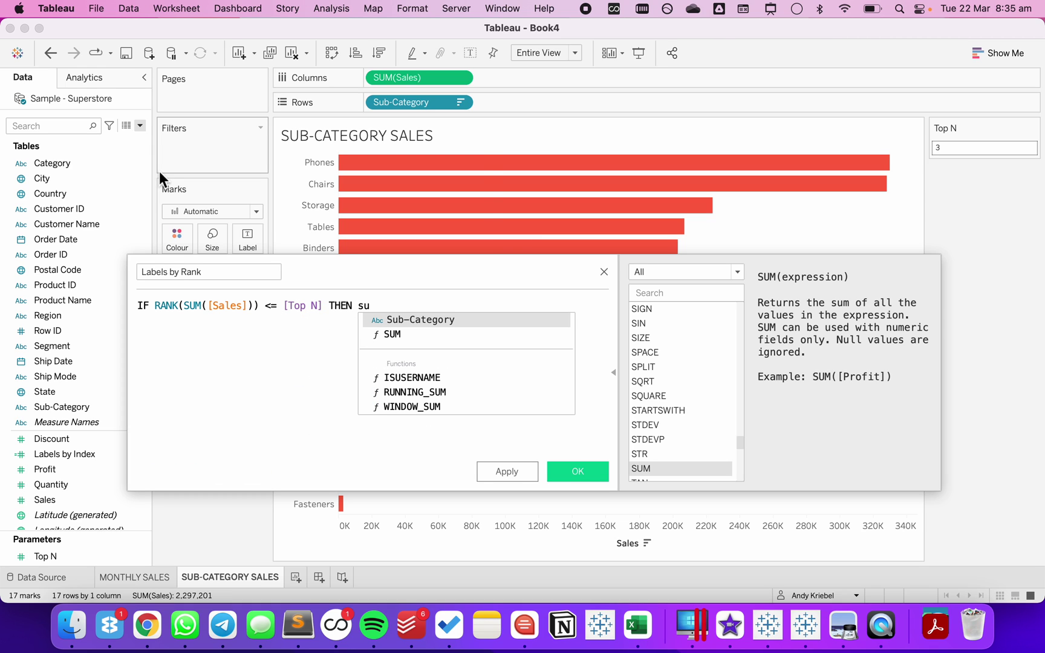
text(m)
key(Return)
text(s)
key(Return)
text() en)
key(Return)
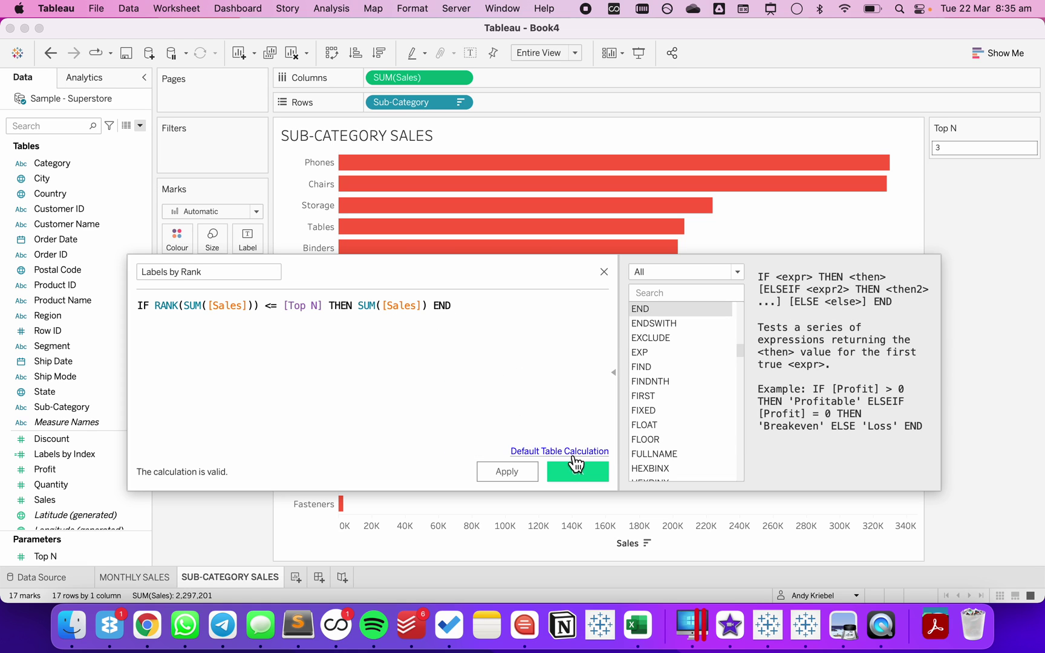
click(575, 466)
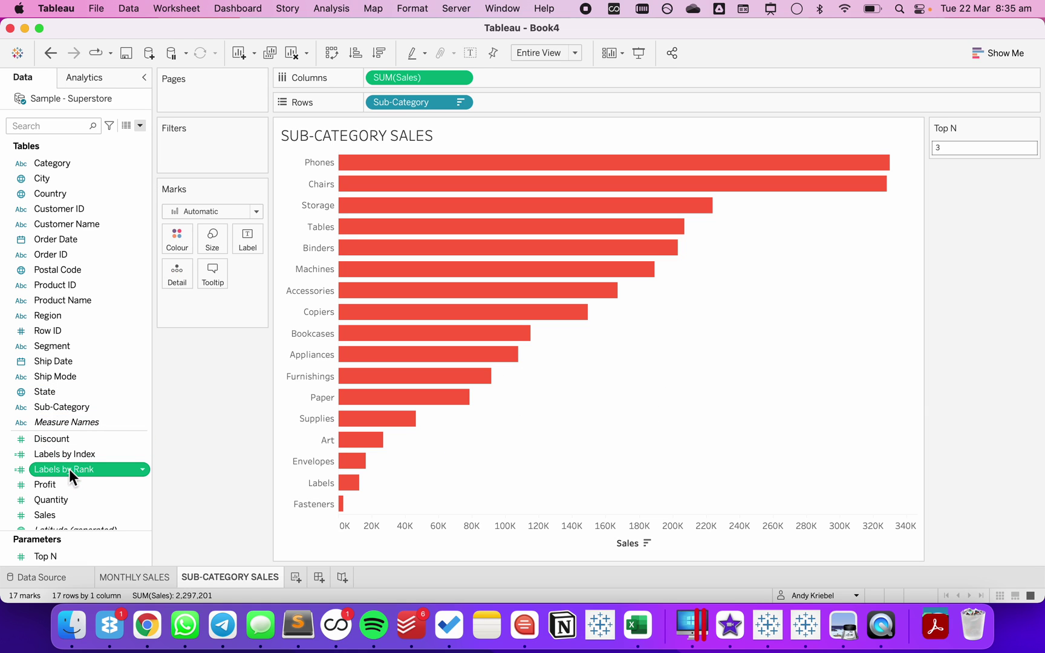
drag(68, 469, 247, 239)
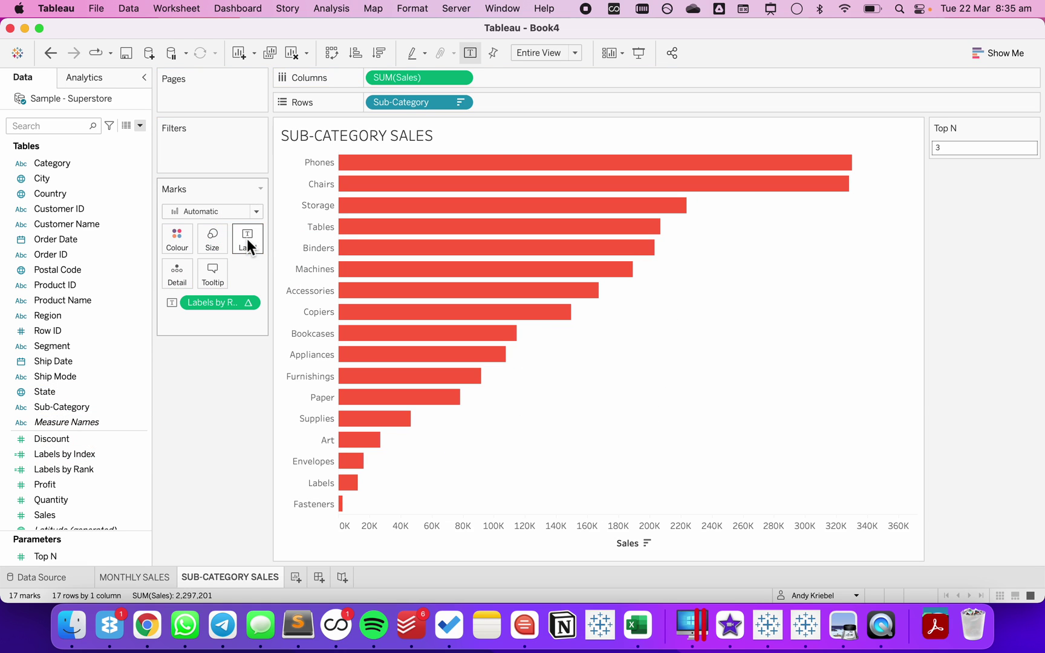
Set Top N to 5 to label the five largest sub-categories, then return to MONTHLY SALES.
click(962, 154)
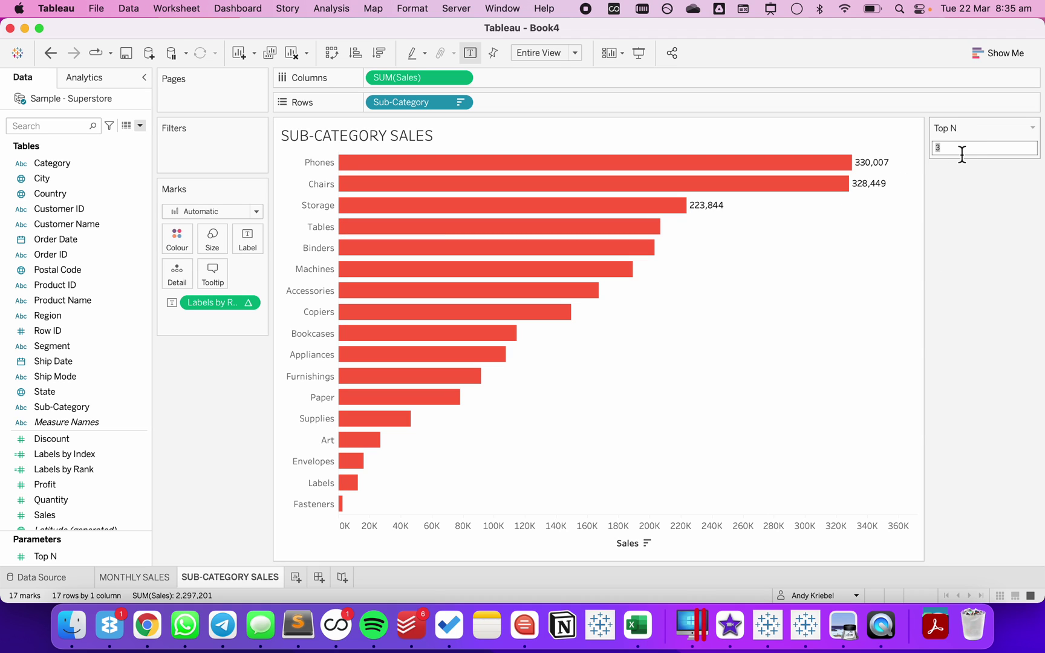
text(5)
key(Return)
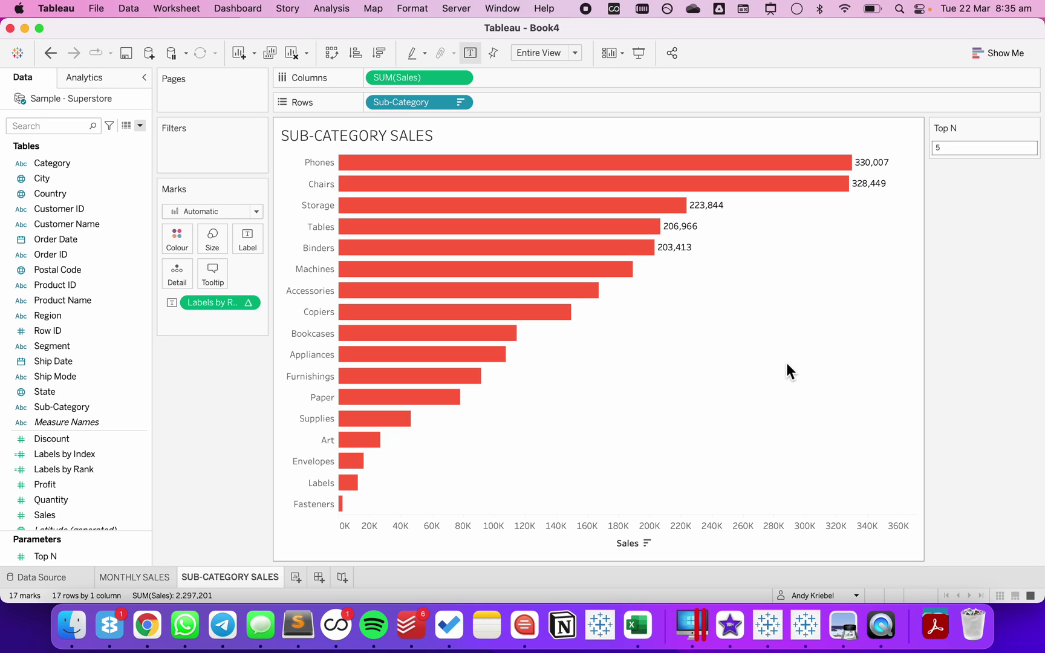
click(147, 576)
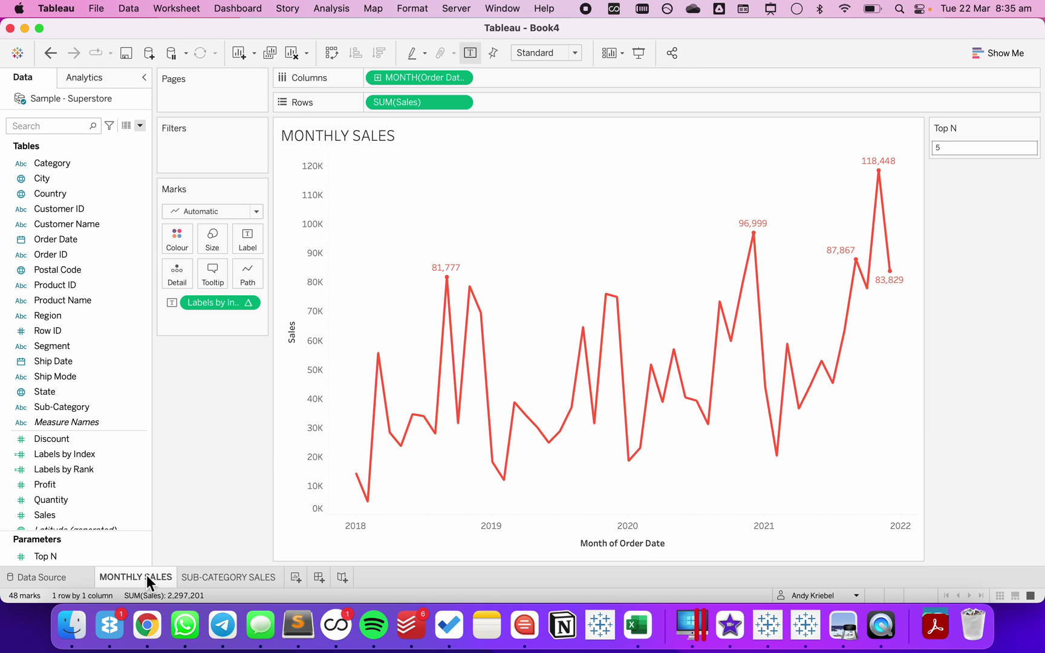